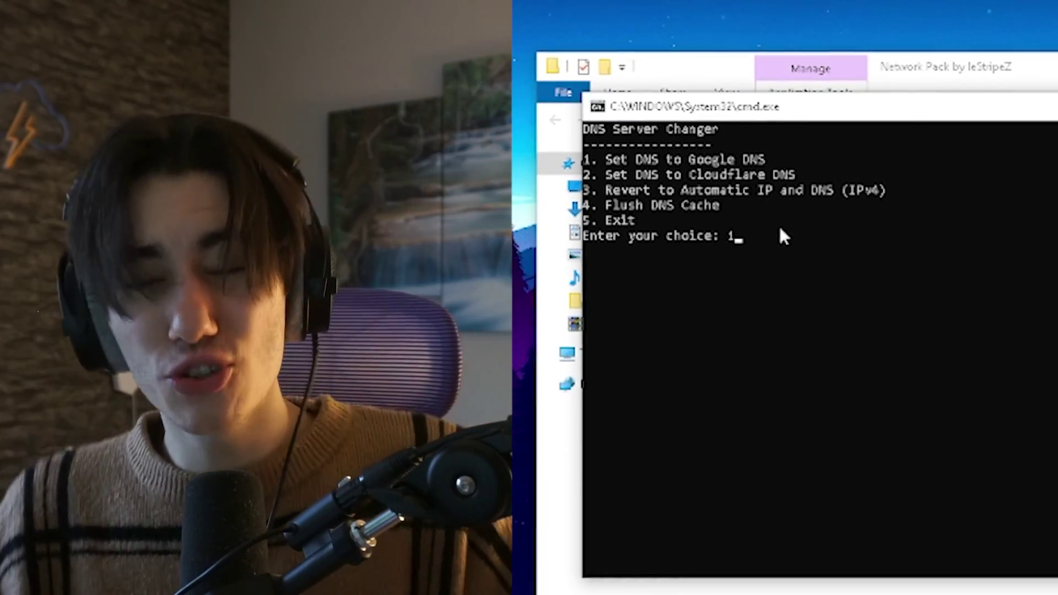
Run DNS Server Tool by leStripeZ from the Network Pack folder as administrator.
{"action": "key", "text": "Return"}
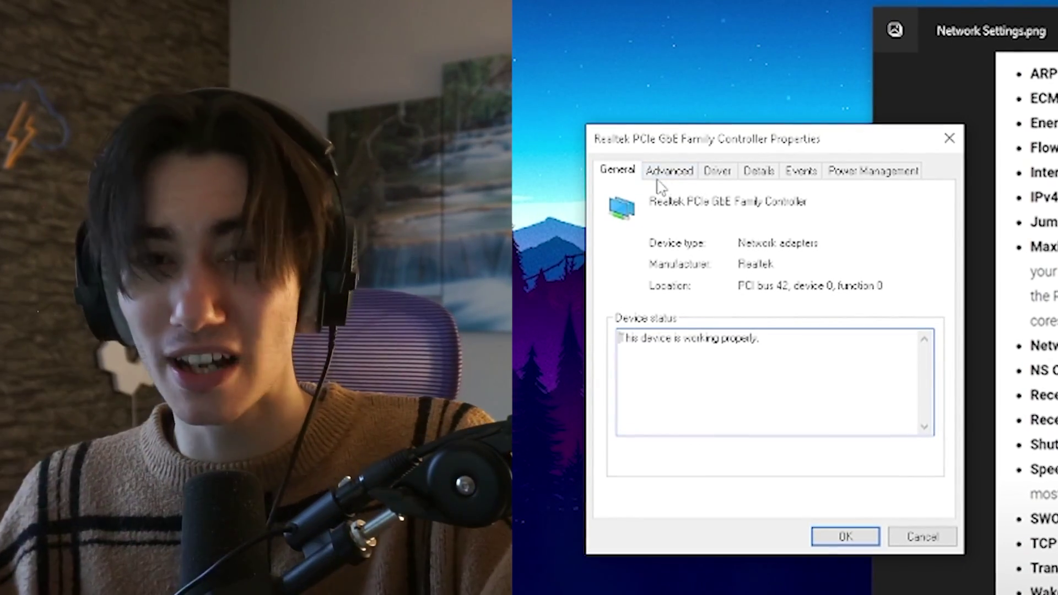
{"action": "left_click", "coordinate": [657, 177]}
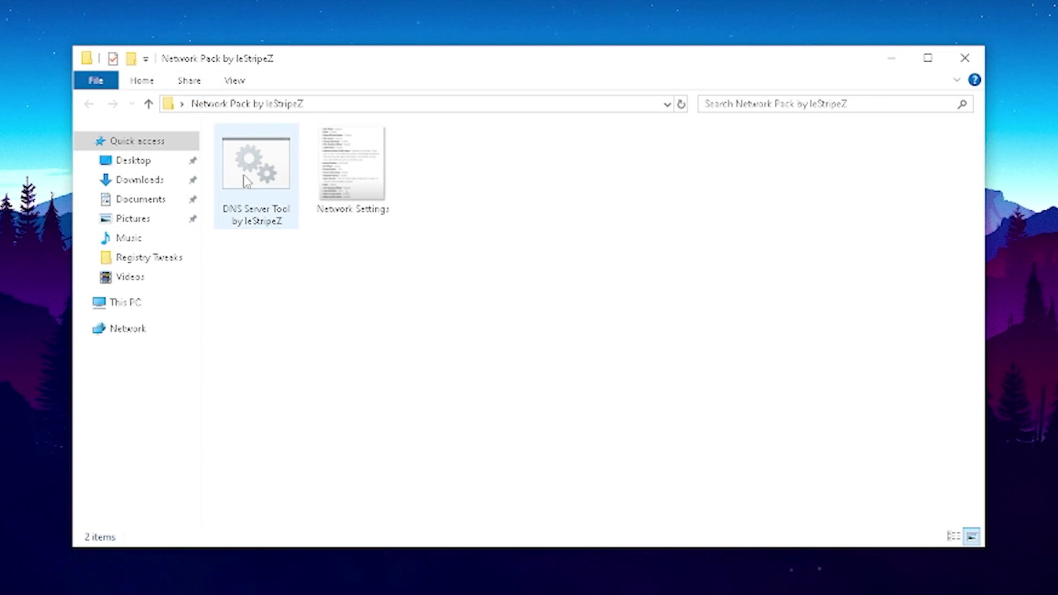
{"action": "right_click", "coordinate": [263, 186]}
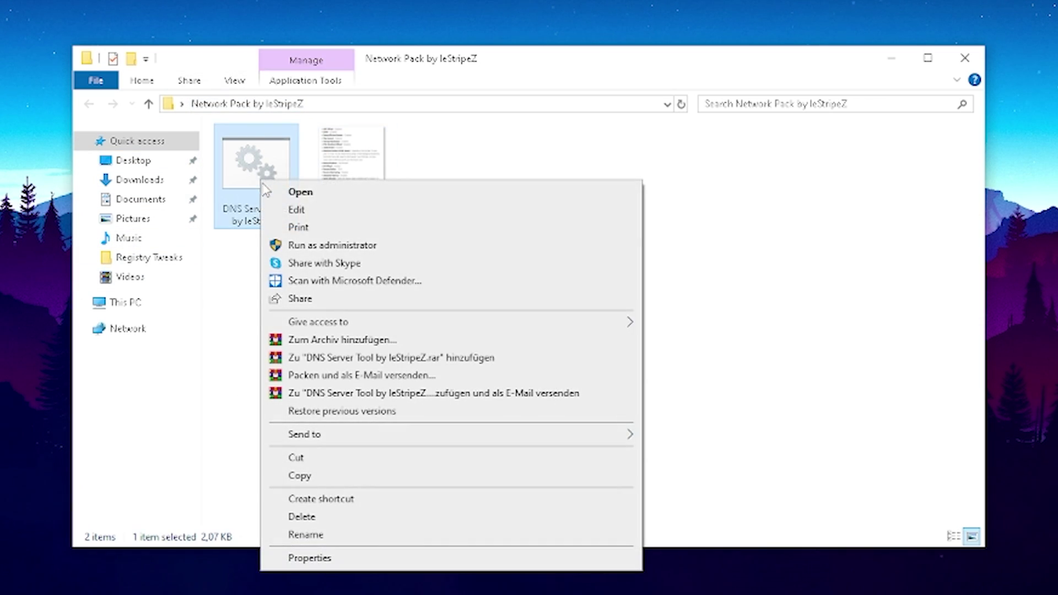
{"action": "left_click", "coordinate": [312, 248]}
{"action": "left_click", "coordinate": [251, 227]}
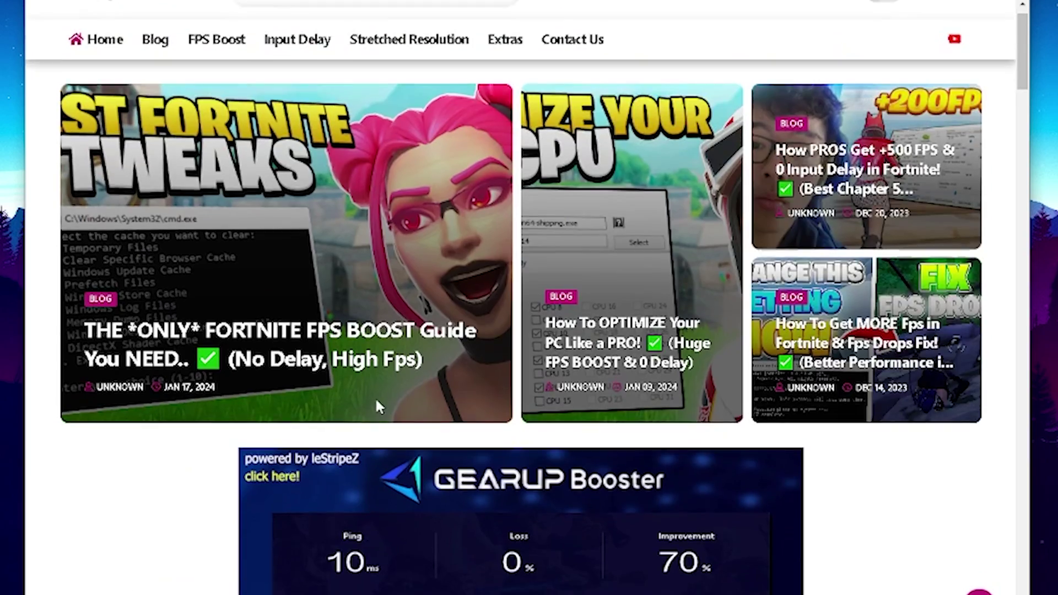
{"action": "scroll", "coordinate": [375, 397], "scroll_direction": "up", "scroll_amount": 2}
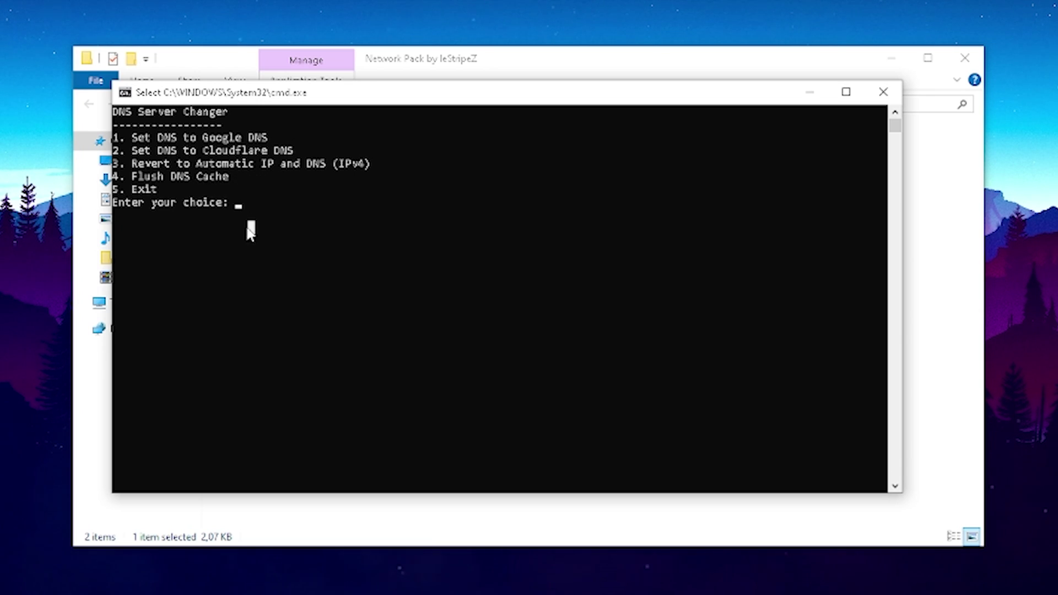
Flush the DNS cache with option 4, then apply Google DNS 8.8.8.8/8.8.4.4 with option 1.
{"action": "type", "text": "4"}
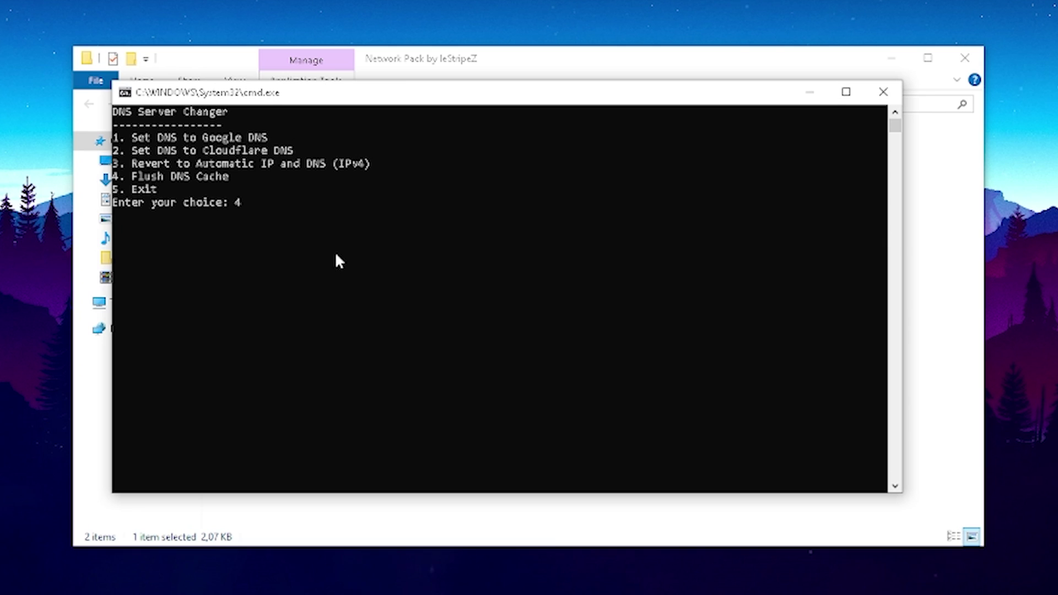
{"action": "key", "text": "Return"}
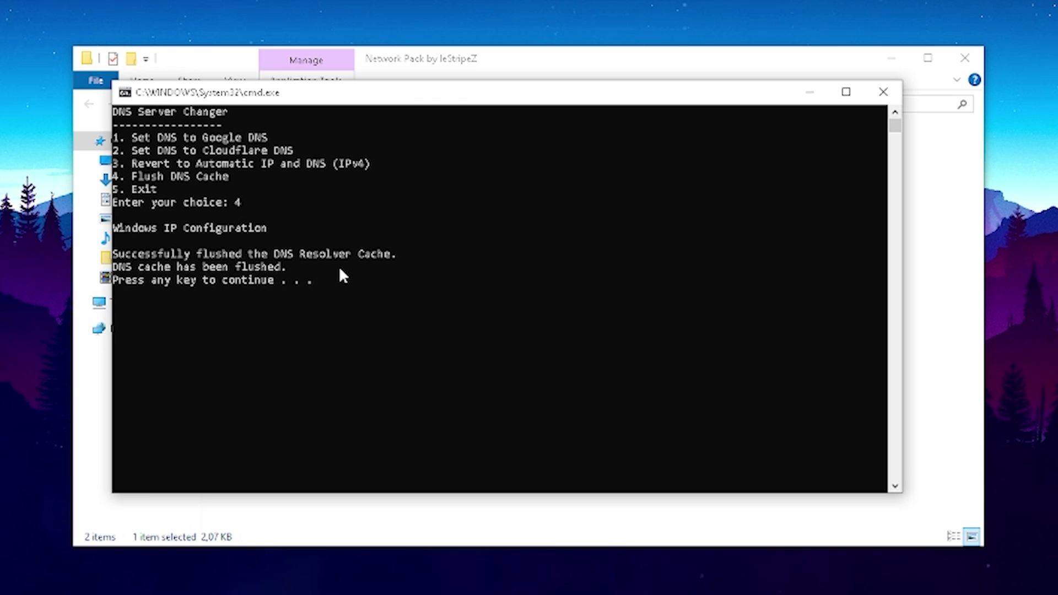
{"action": "key", "text": "Return"}
{"action": "key", "text": "Return"}
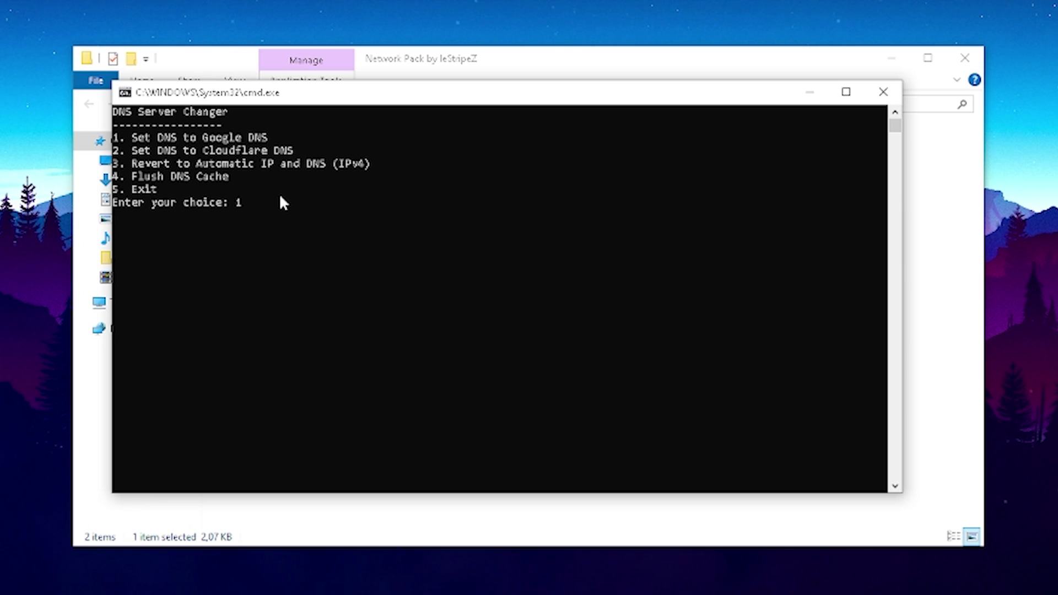
{"action": "key", "text": "Return"}
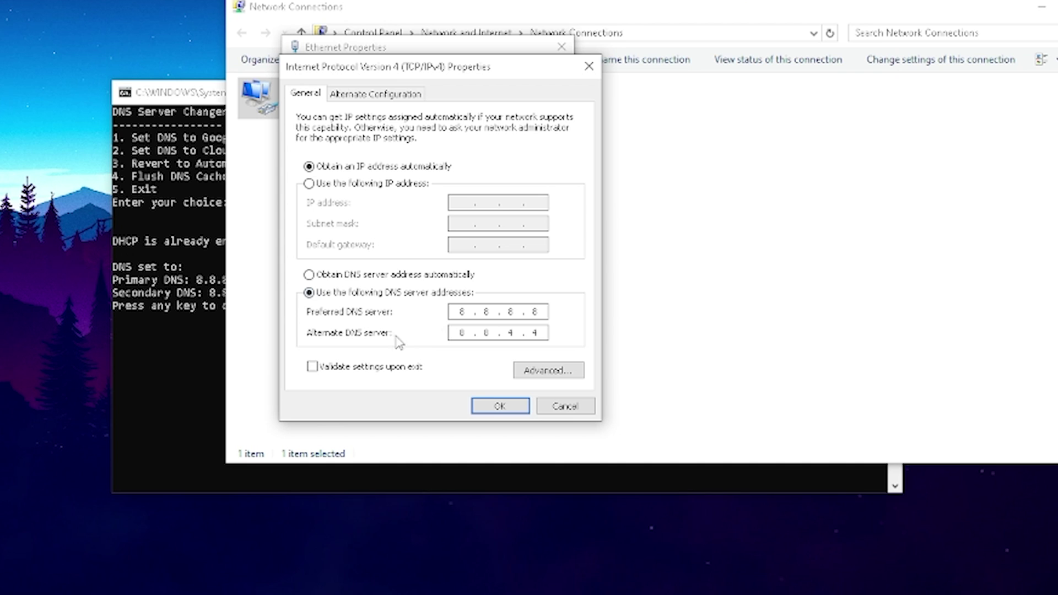
Revert to automatic IP and DNS with option 3 and confirm it in the IPv4 properties.
{"action": "left_click", "coordinate": [493, 406]}
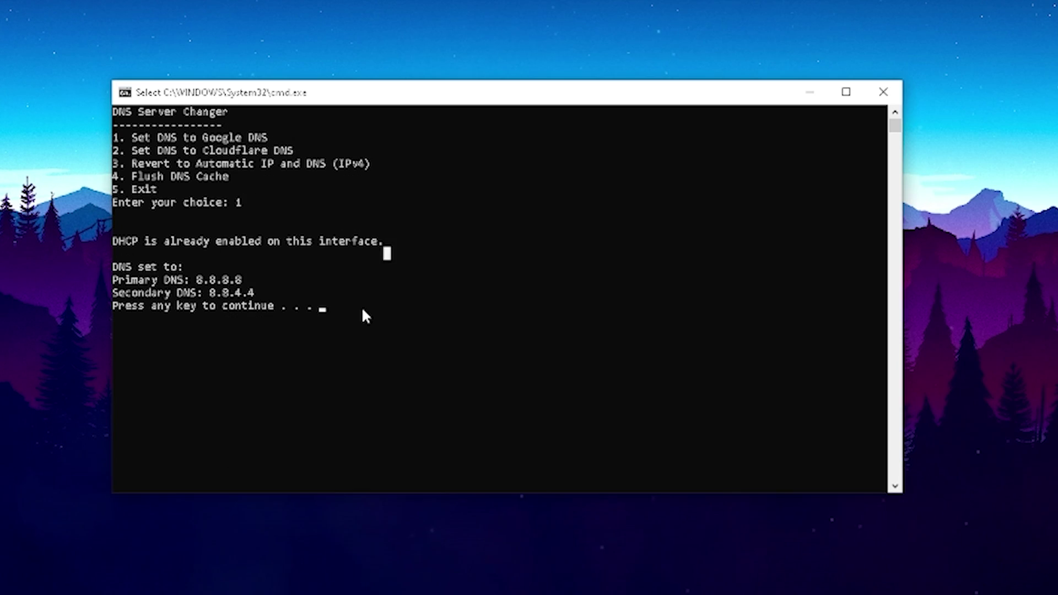
{"action": "key", "text": "Return"}
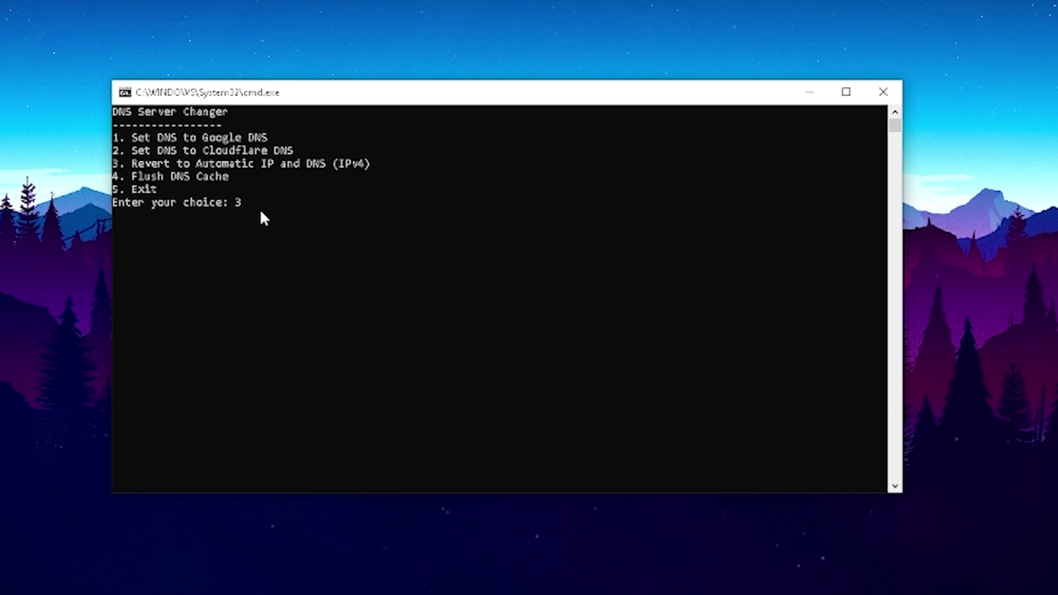
{"action": "type", "text": "3"}
{"action": "key", "text": "Return"}
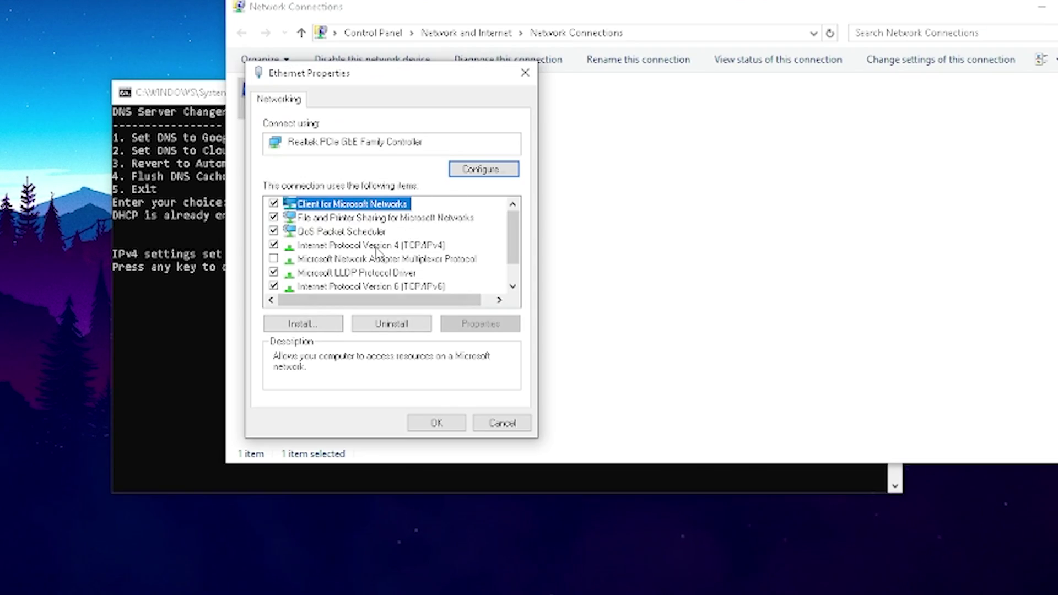
{"action": "left_click", "coordinate": [376, 245]}
{"action": "left_click", "coordinate": [478, 324]}
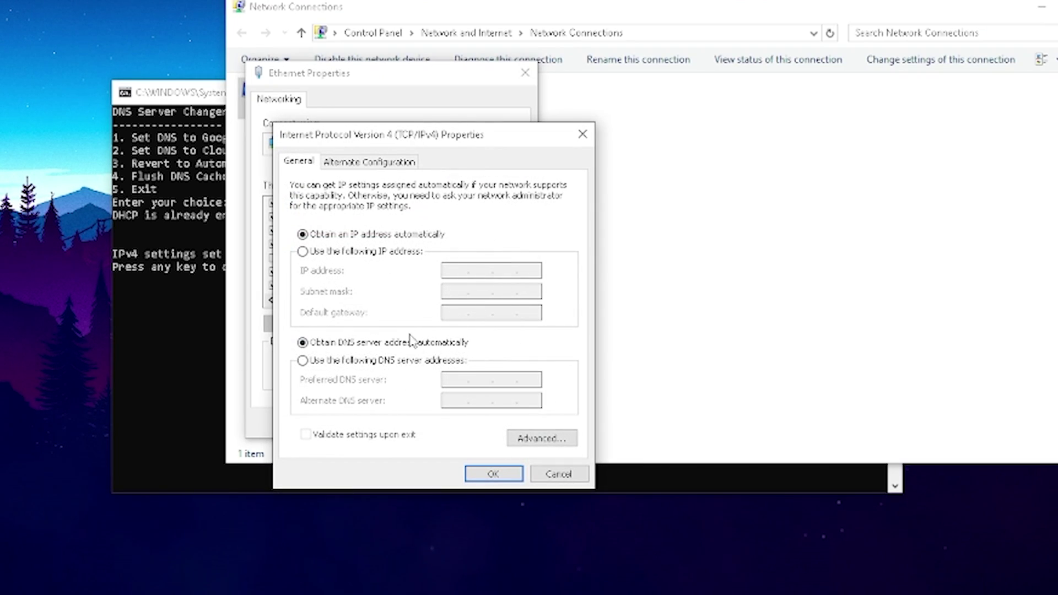
{"action": "left_click", "coordinate": [492, 473]}
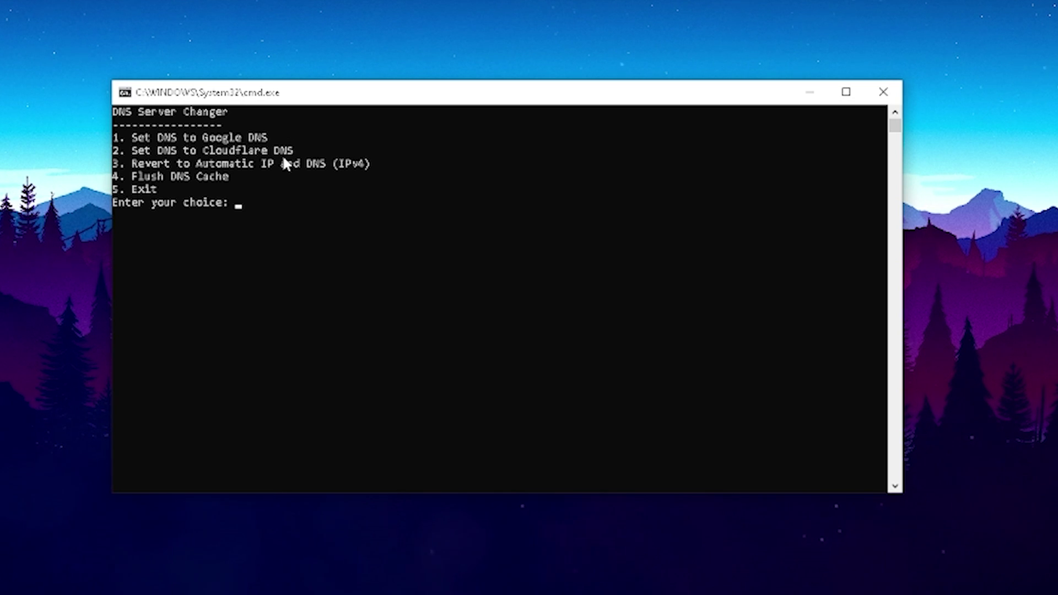
Reapply Google DNS 8.8.8.8/8.8.4.4 with option 1, then exit the tool with option 5.
{"action": "type", "text": "1"}
{"action": "key", "text": "Return"}
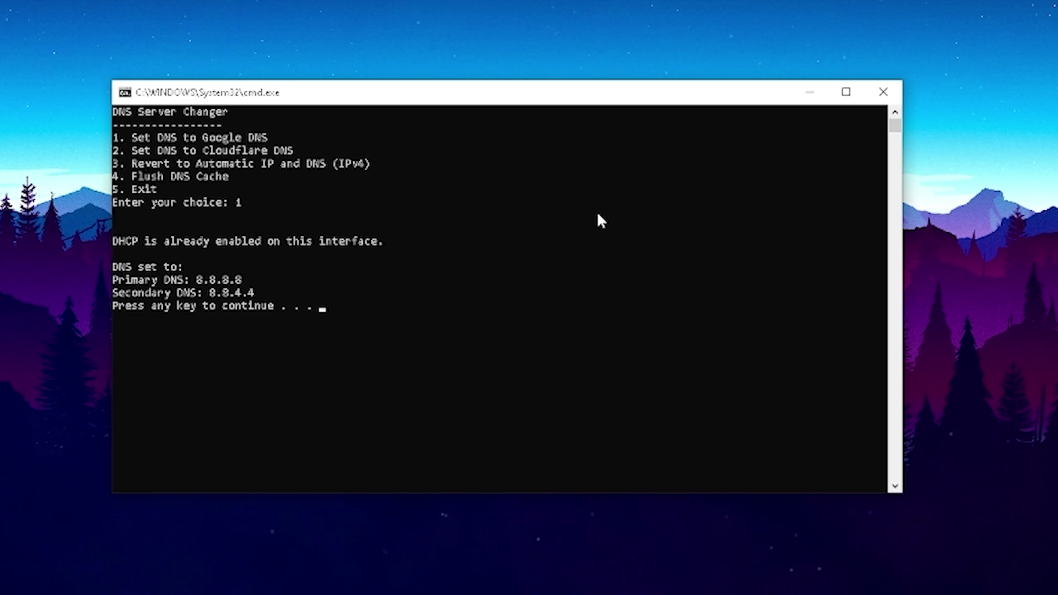
{"action": "key", "text": "Return"}
{"action": "type", "text": "5"}
{"action": "key", "text": "Return"}
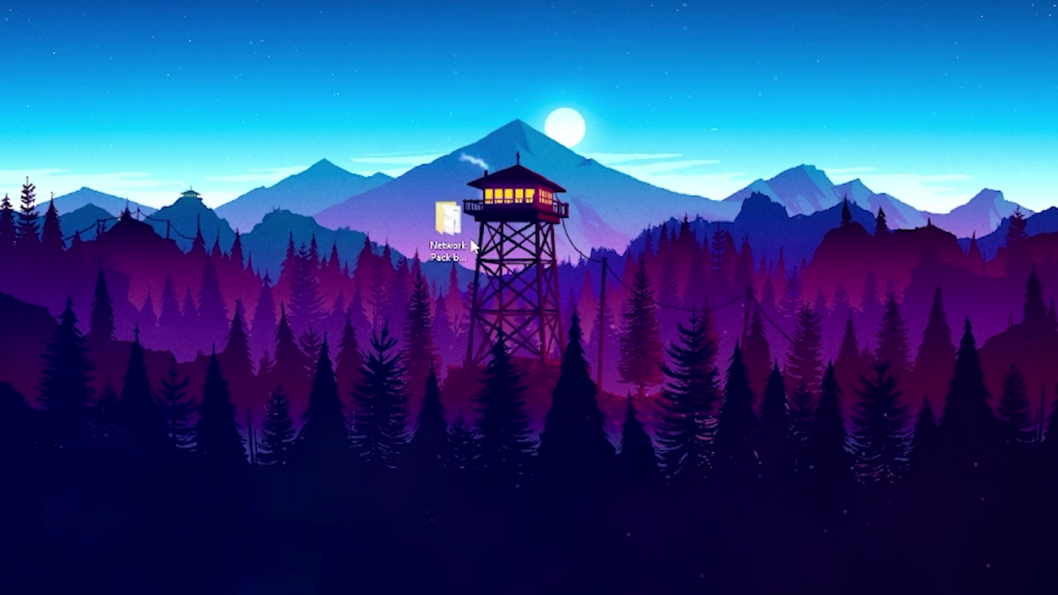
Open the Realtek PCIe GbE Family Controller configuration from the Ethernet connection's properties.
{"action": "double_click", "coordinate": [472, 242]}
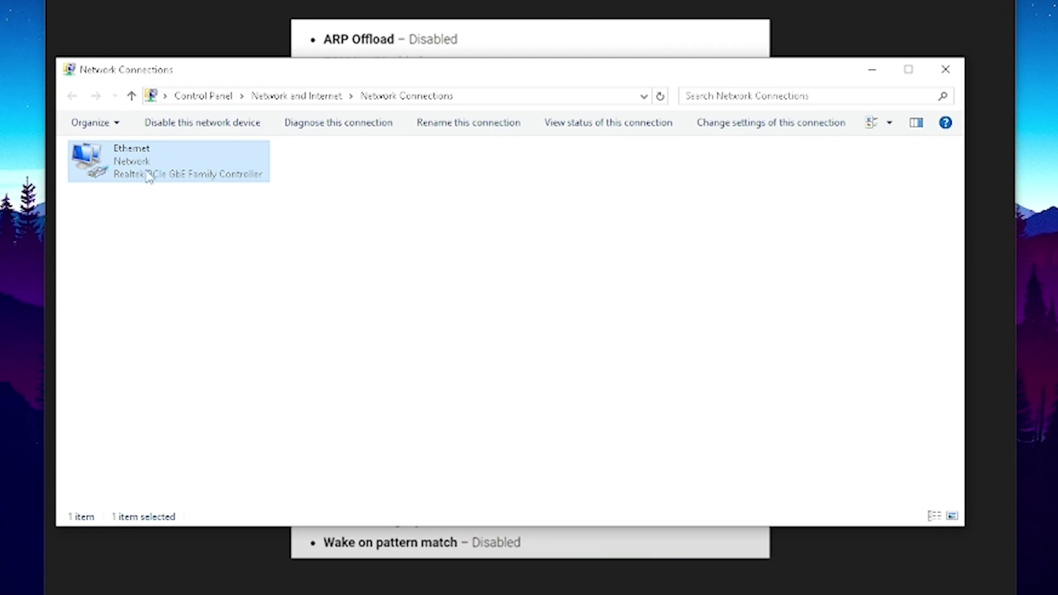
{"action": "right_click", "coordinate": [160, 164]}
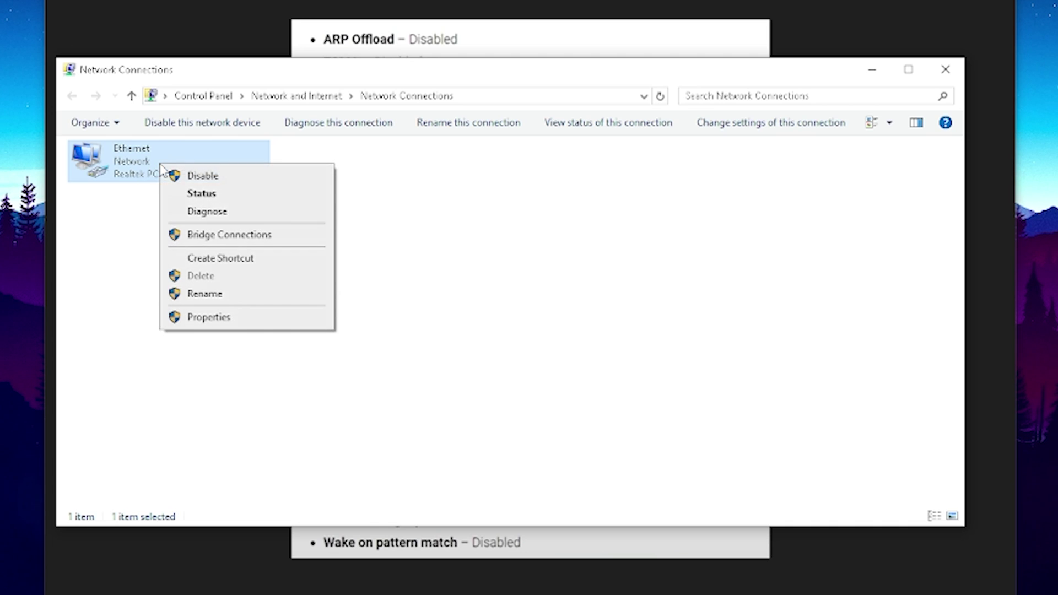
{"action": "left_click", "coordinate": [209, 317]}
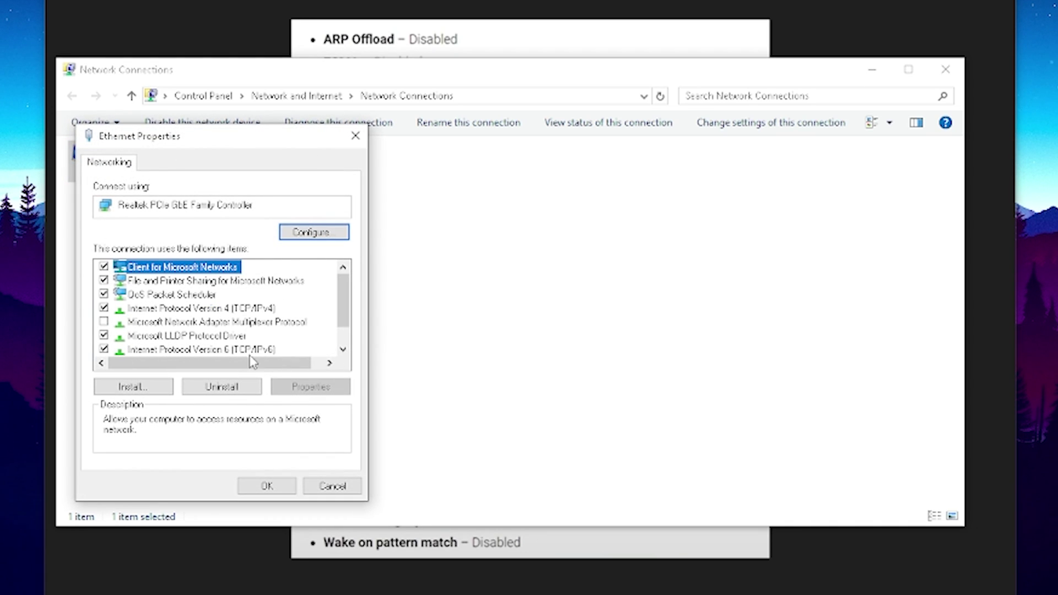
{"action": "left_click", "coordinate": [299, 234]}
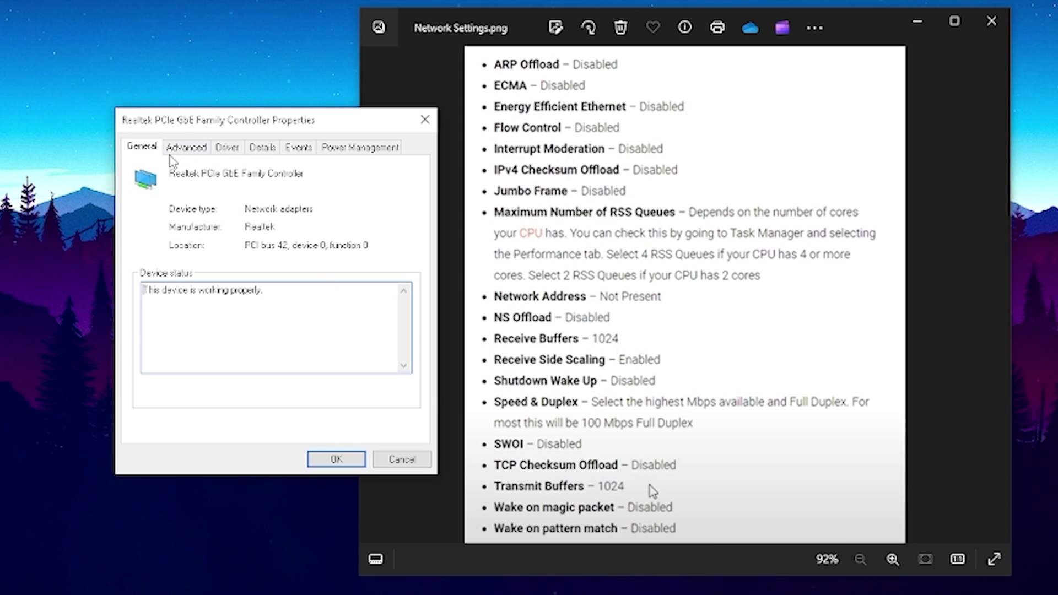
Scroll through the Realtek adapter's Advanced tab properties, with Advanced EEE showing Disabled.
{"action": "left_click", "coordinate": [174, 149]}
{"action": "scroll", "coordinate": [271, 273], "scroll_direction": "down", "scroll_amount": 1}
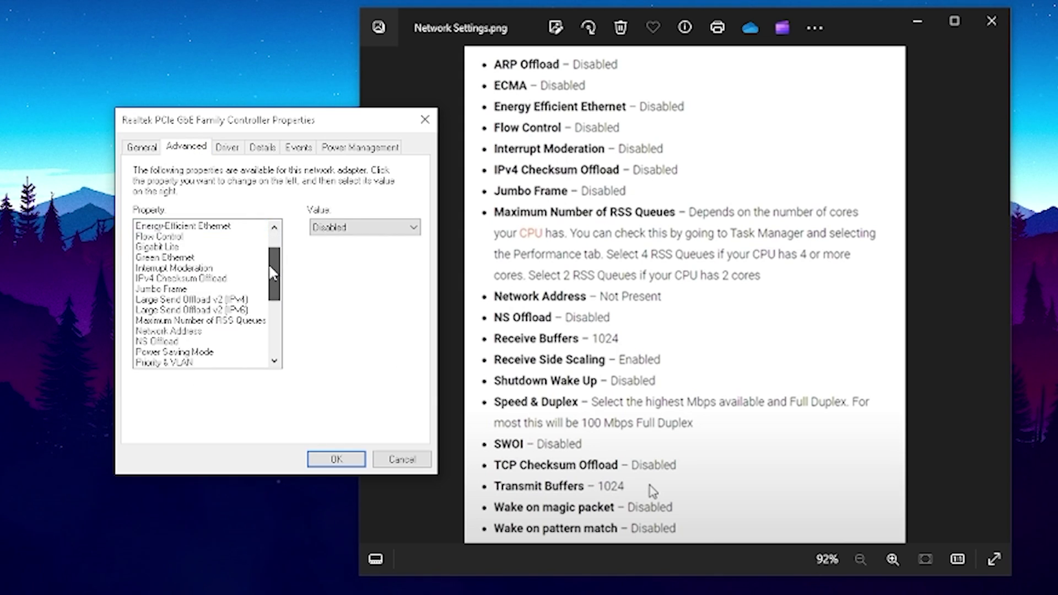
{"action": "mouse_move", "coordinate": [271, 273]}
{"action": "left_mouse_down"}
{"action": "mouse_move", "coordinate": [274, 303]}
{"action": "mouse_move", "coordinate": [272, 258]}
{"action": "left_mouse_up"}
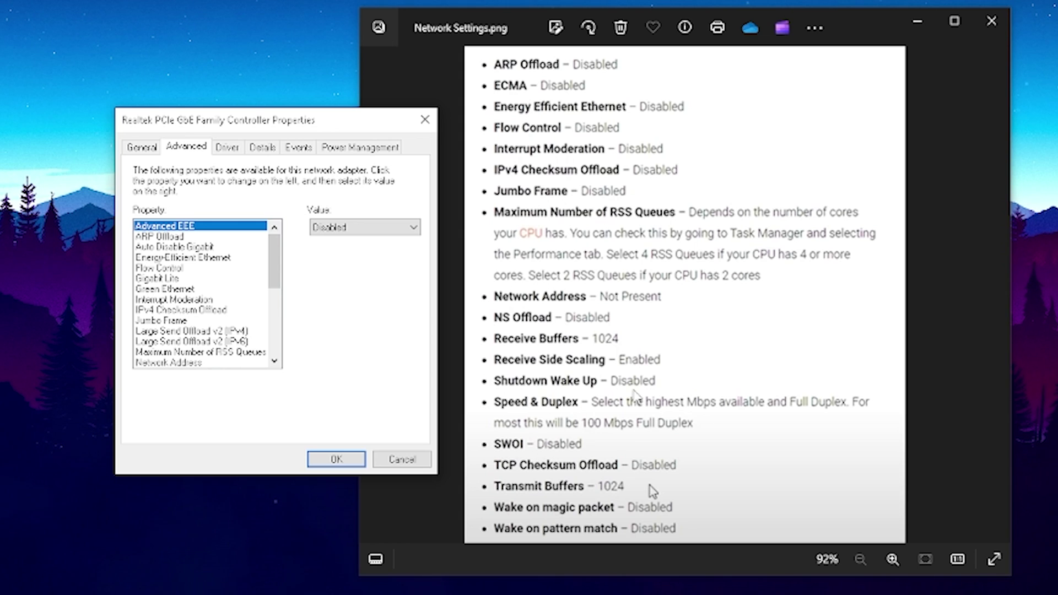
{"action": "mouse_move", "coordinate": [273, 256]}
{"action": "left_mouse_down"}
{"action": "mouse_move", "coordinate": [272, 336]}
{"action": "mouse_move", "coordinate": [274, 237]}
{"action": "left_mouse_up"}
{"action": "mouse_move", "coordinate": [272, 283]}
{"action": "left_mouse_down"}
{"action": "mouse_move", "coordinate": [272, 347]}
{"action": "mouse_move", "coordinate": [277, 276]}
{"action": "left_mouse_up"}
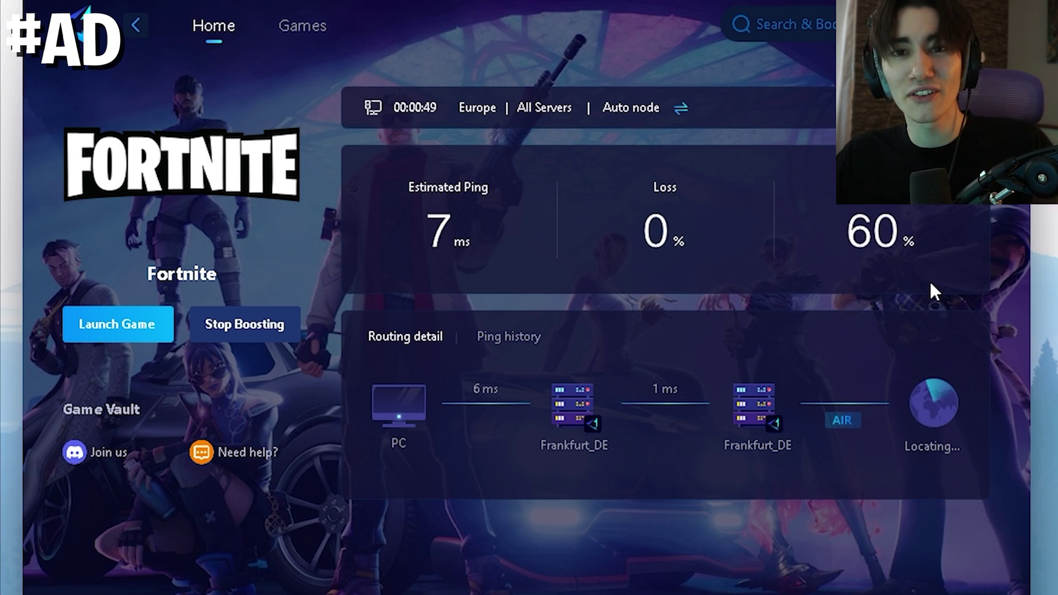
{"action": "mouse_move", "coordinate": [837, 422]}
{"action": "mouse_move", "coordinate": [928, 427]}
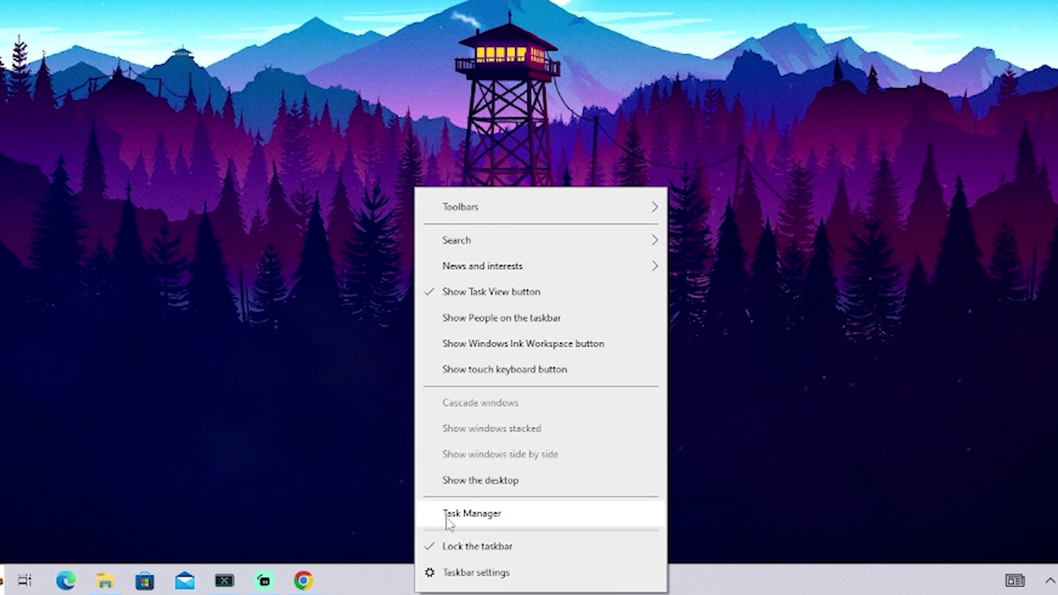
Open Task Manager and sort processes by network usage, heaviest first.
{"action": "left_click", "coordinate": [466, 515]}
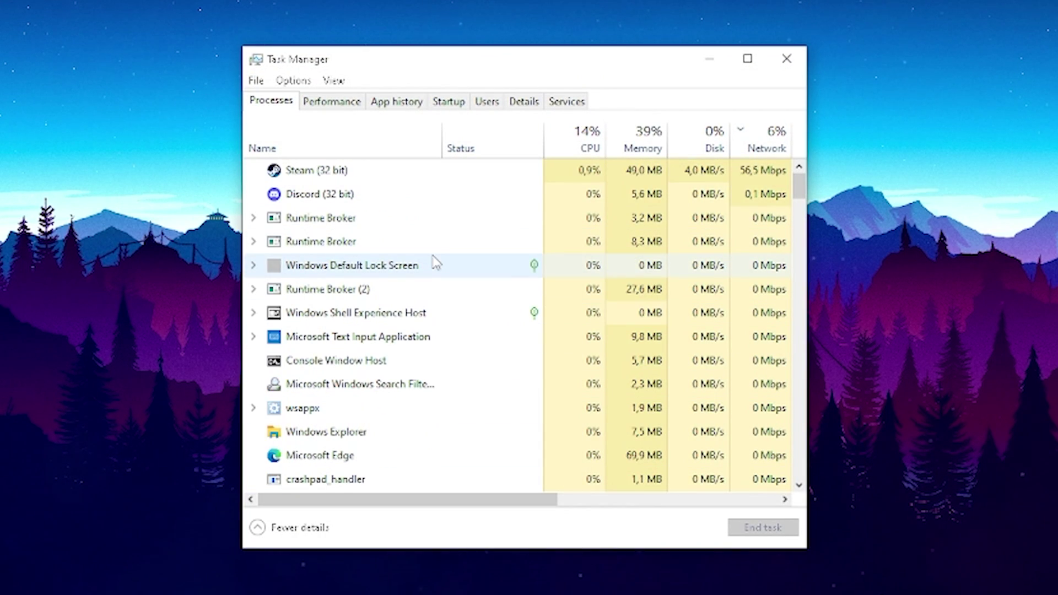
{"action": "left_click", "coordinate": [756, 153]}
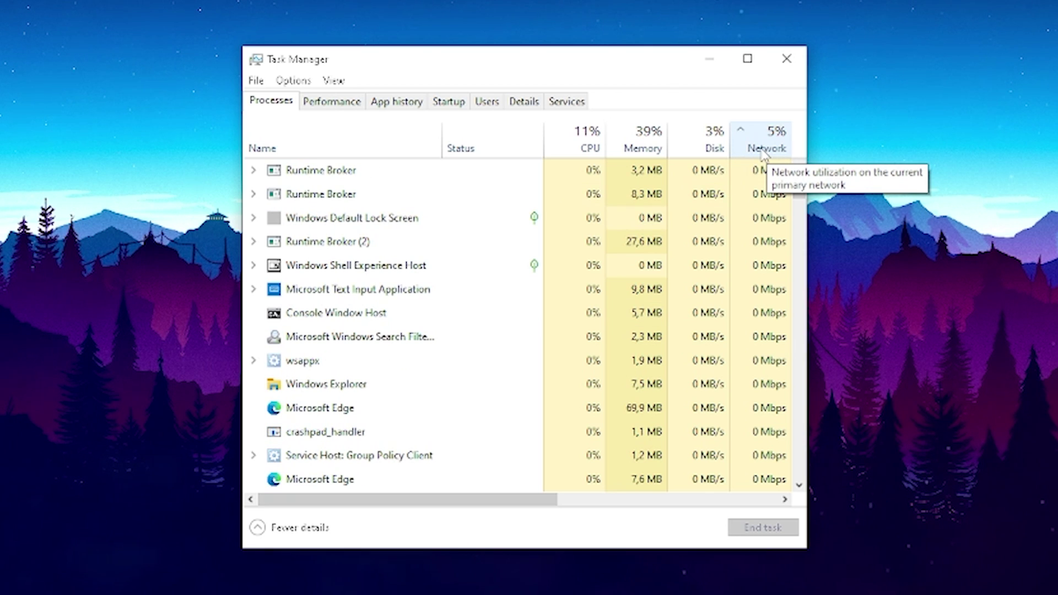
{"action": "left_click", "coordinate": [763, 150]}
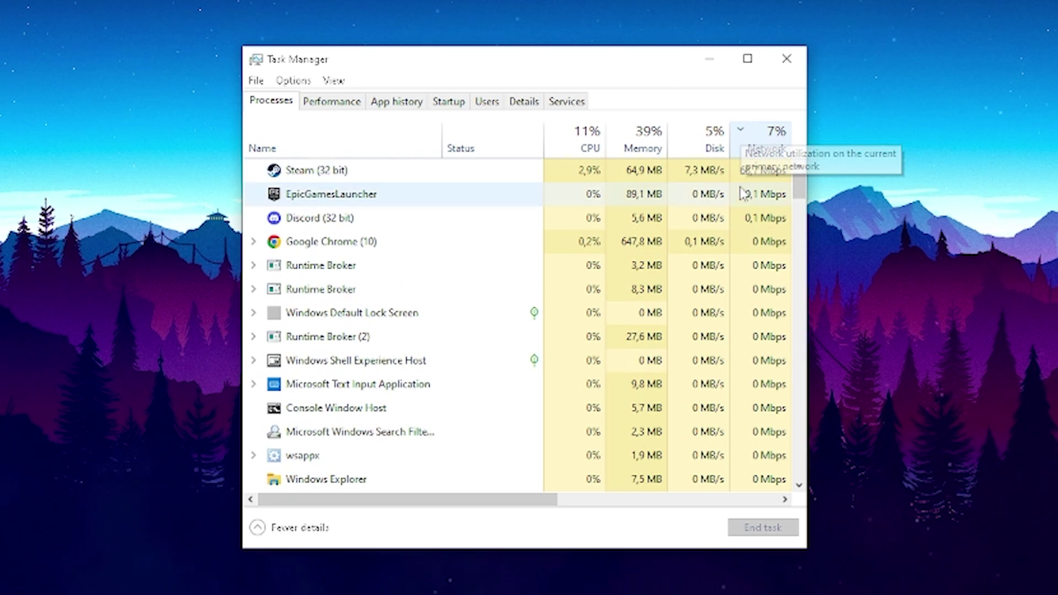
{"action": "mouse_move", "coordinate": [799, 185]}
{"action": "left_mouse_down"}
{"action": "mouse_move", "coordinate": [799, 199]}
{"action": "mouse_move", "coordinate": [798, 179]}
{"action": "left_mouse_up"}
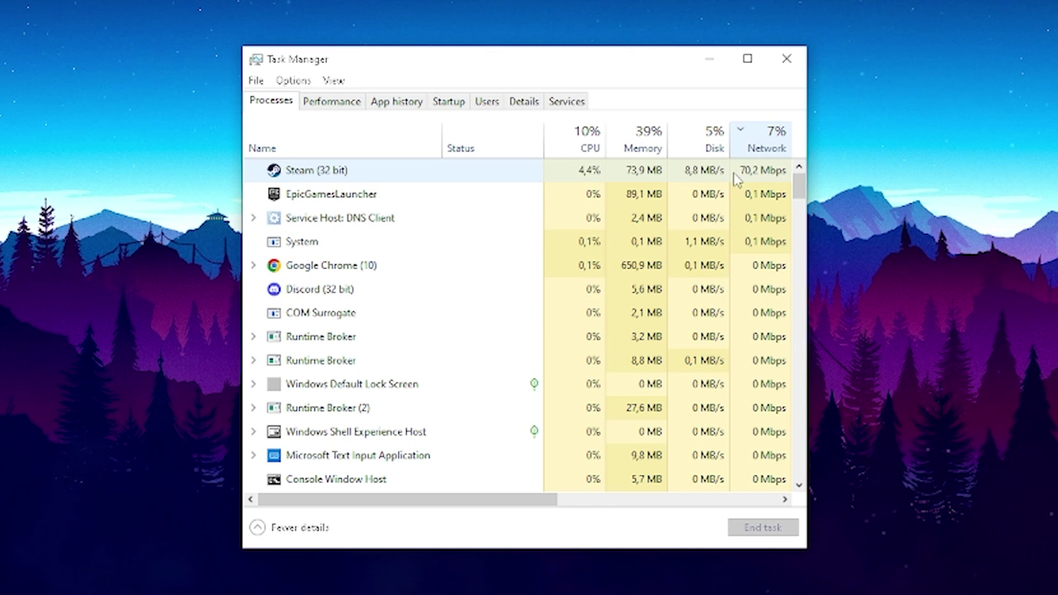
End the Steam and Google Chrome processes, then close Task Manager.
{"action": "right_click", "coordinate": [317, 170]}
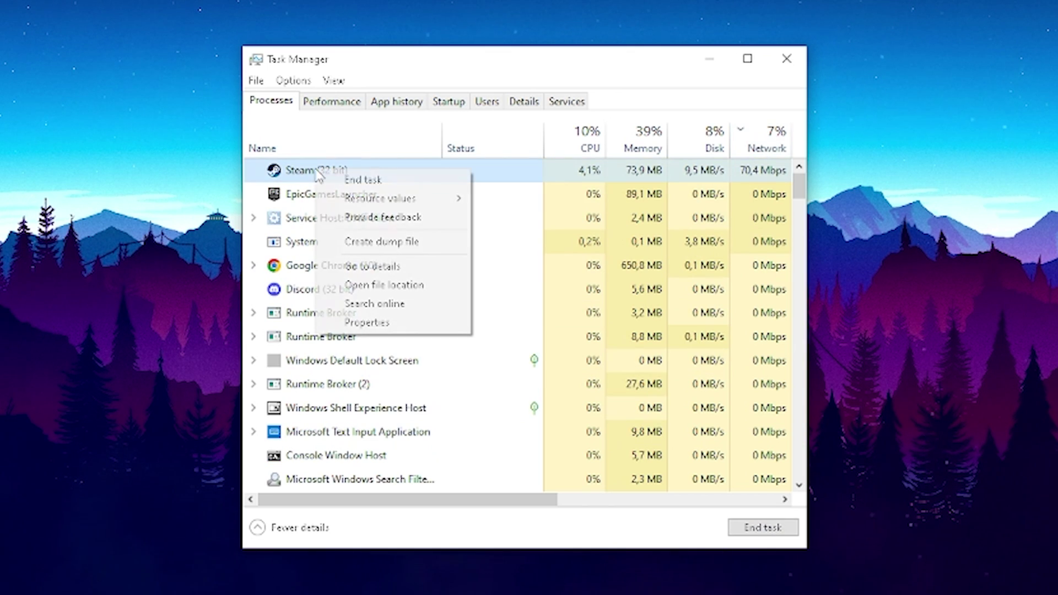
{"action": "left_click", "coordinate": [364, 188]}
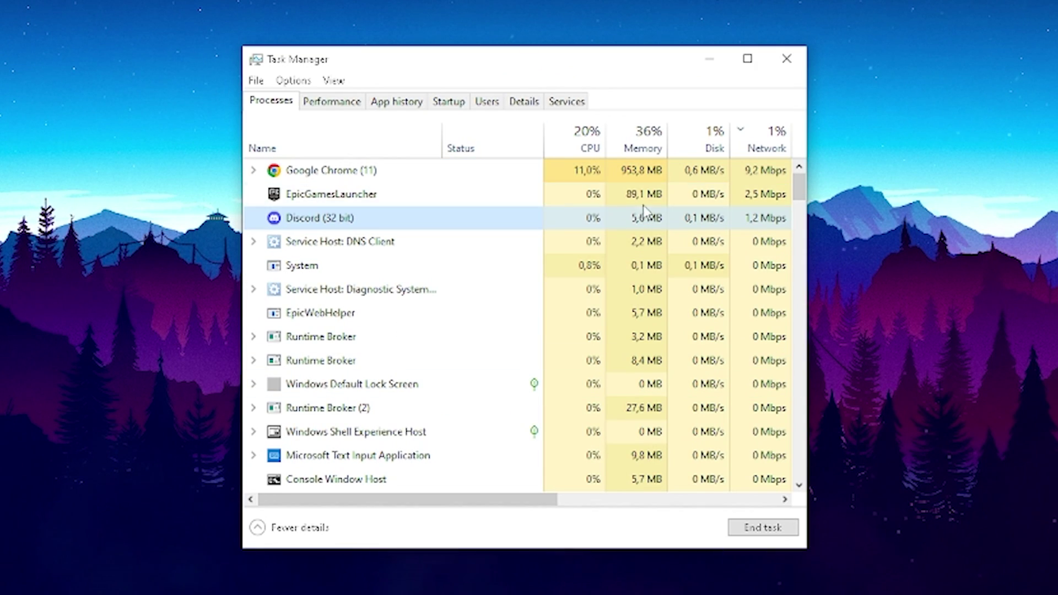
{"action": "right_click", "coordinate": [361, 176]}
{"action": "left_click", "coordinate": [376, 224]}
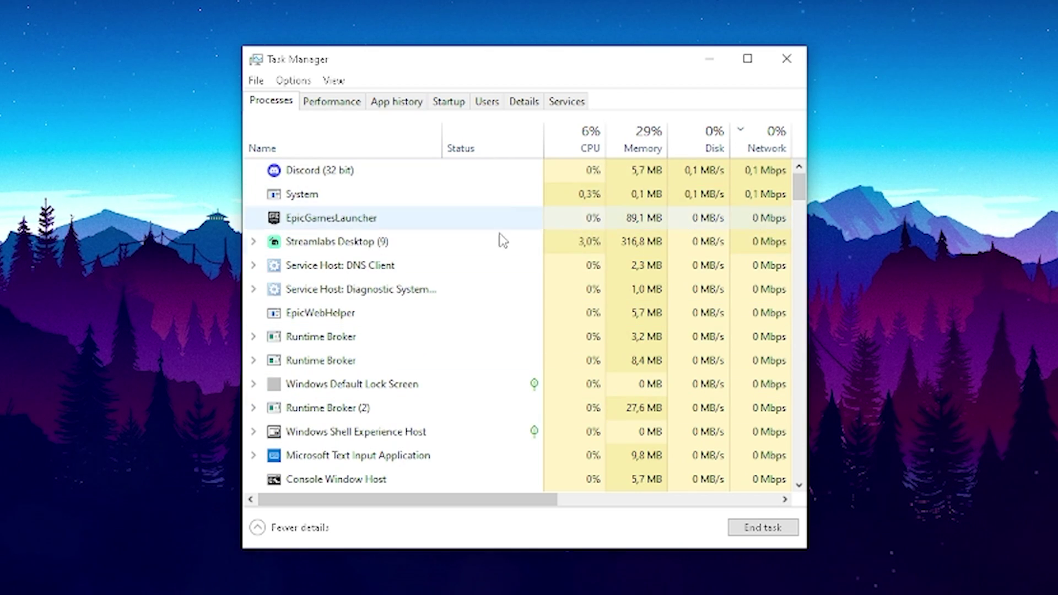
{"action": "left_click", "coordinate": [786, 59]}
{"action": "left_click", "coordinate": [911, 585]}
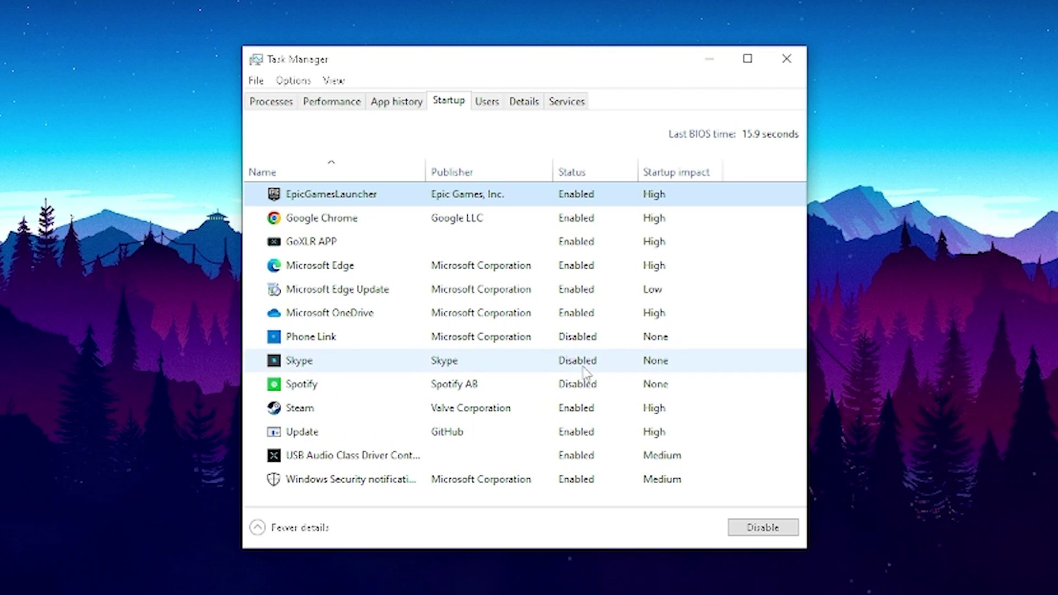
Disable the OneDrive, Edge, Steam, Update and Google Chrome entries one by one on the Startup tab.
{"action": "left_click", "coordinate": [522, 316]}
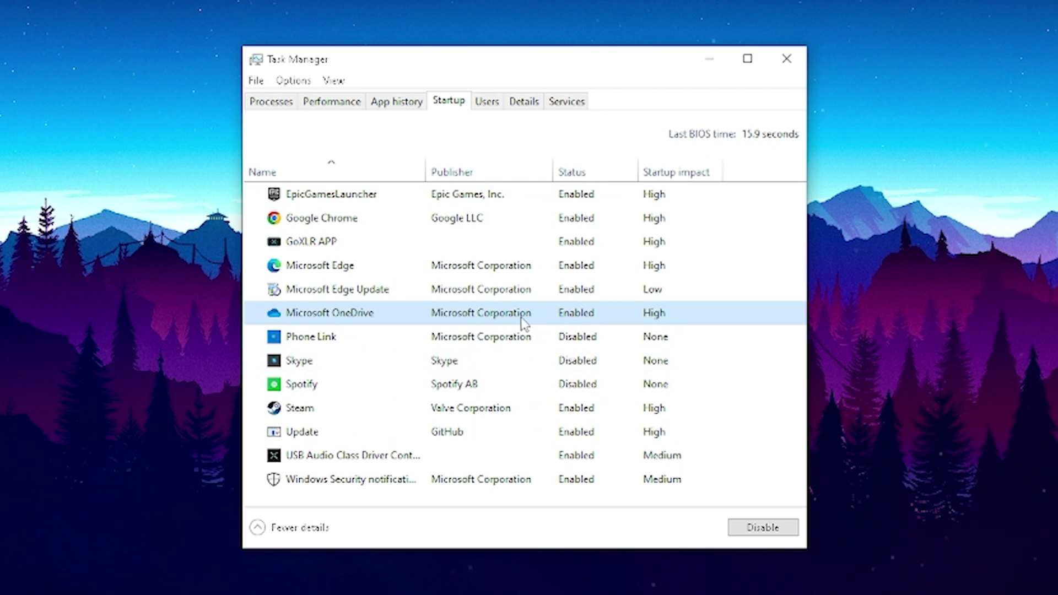
{"action": "left_click", "coordinate": [746, 528]}
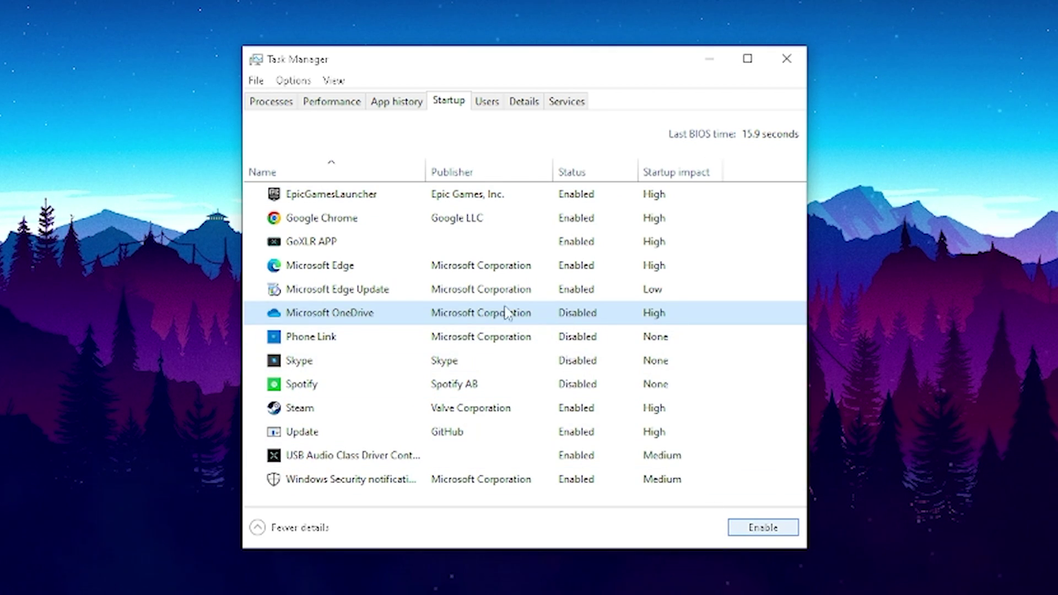
{"action": "left_click", "coordinate": [756, 527]}
{"action": "left_click", "coordinate": [756, 526]}
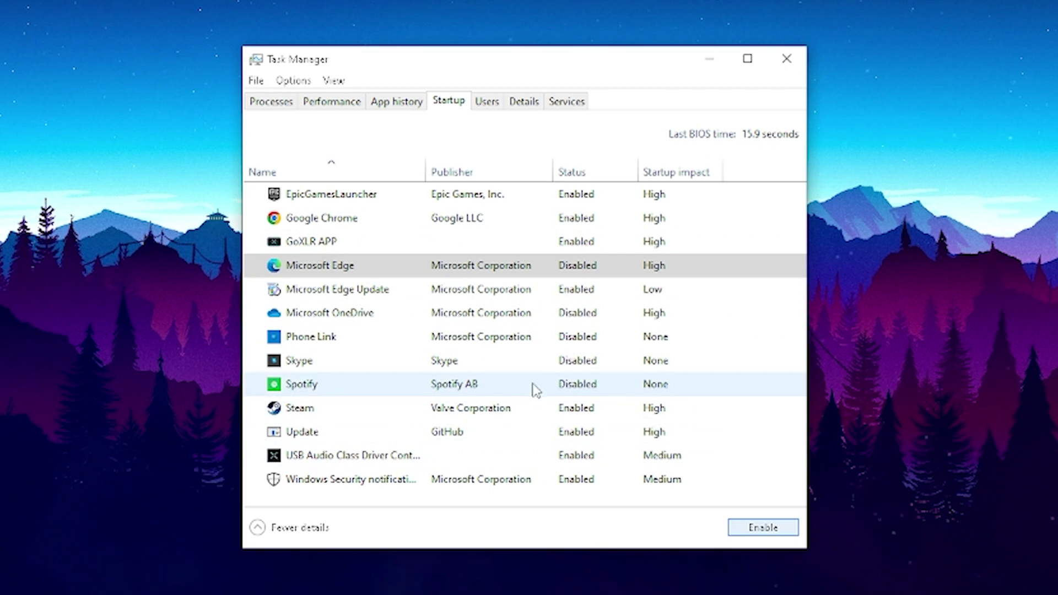
{"action": "left_click", "coordinate": [485, 410]}
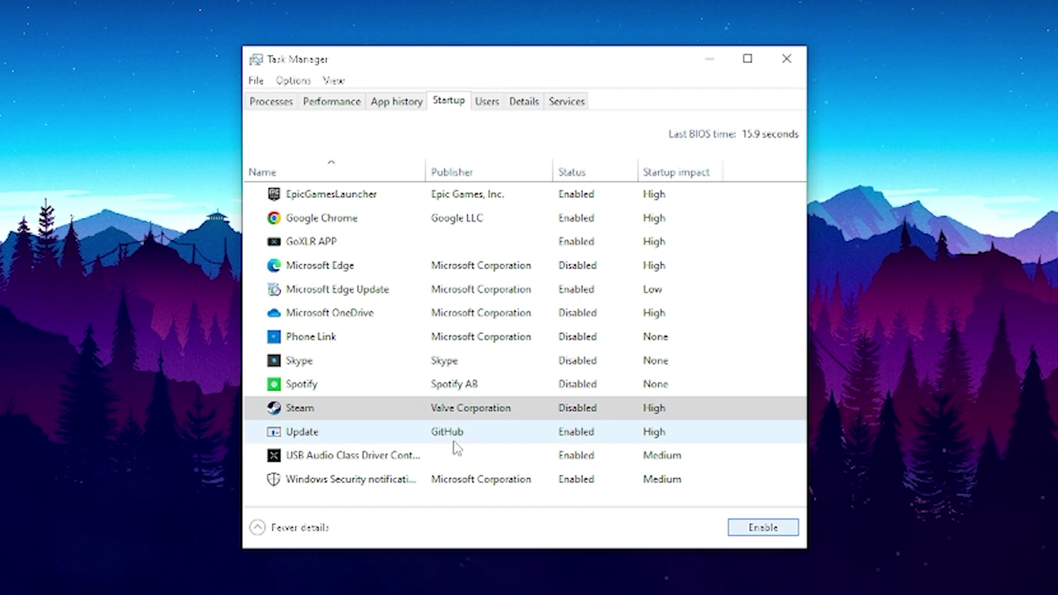
{"action": "left_click", "coordinate": [457, 435]}
{"action": "left_click", "coordinate": [763, 527]}
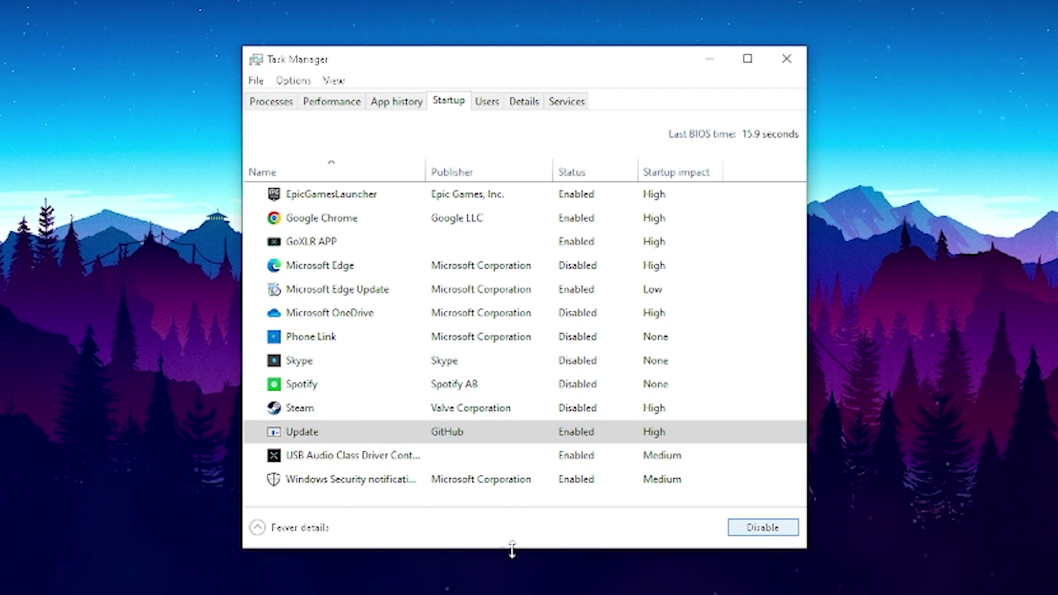
{"action": "key", "text": "g"}
{"action": "left_click", "coordinate": [772, 530]}
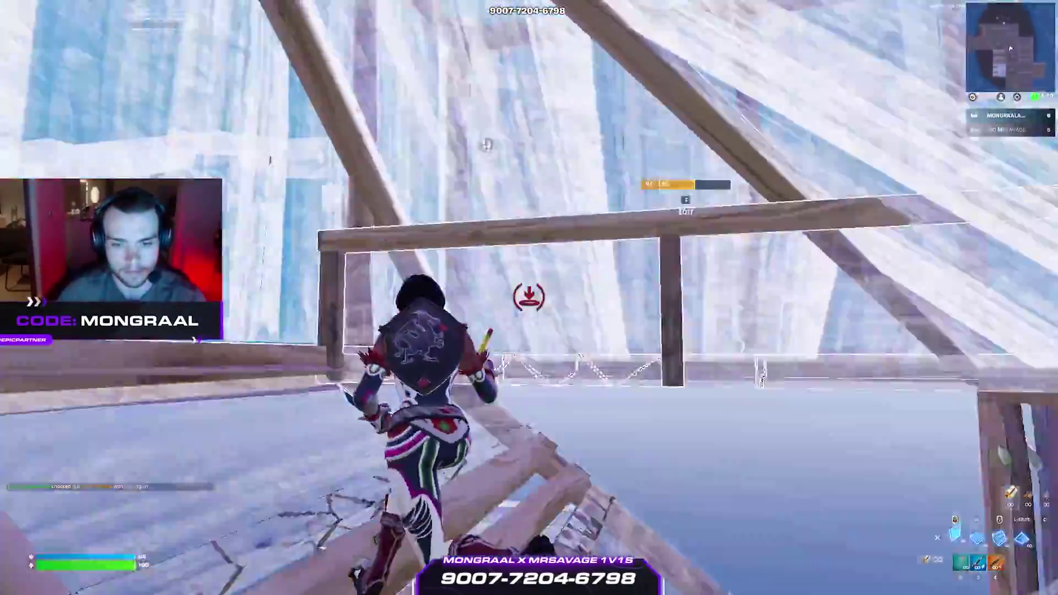
{"action": "key", "text": "3"}
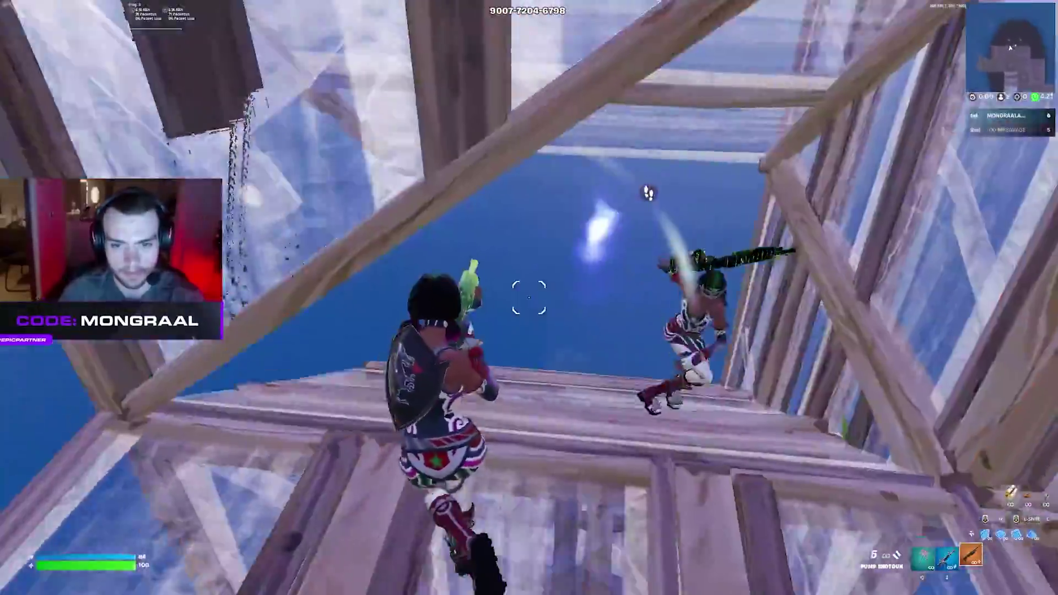
{"action": "key", "text": "f"}
{"action": "key", "text": "w"}
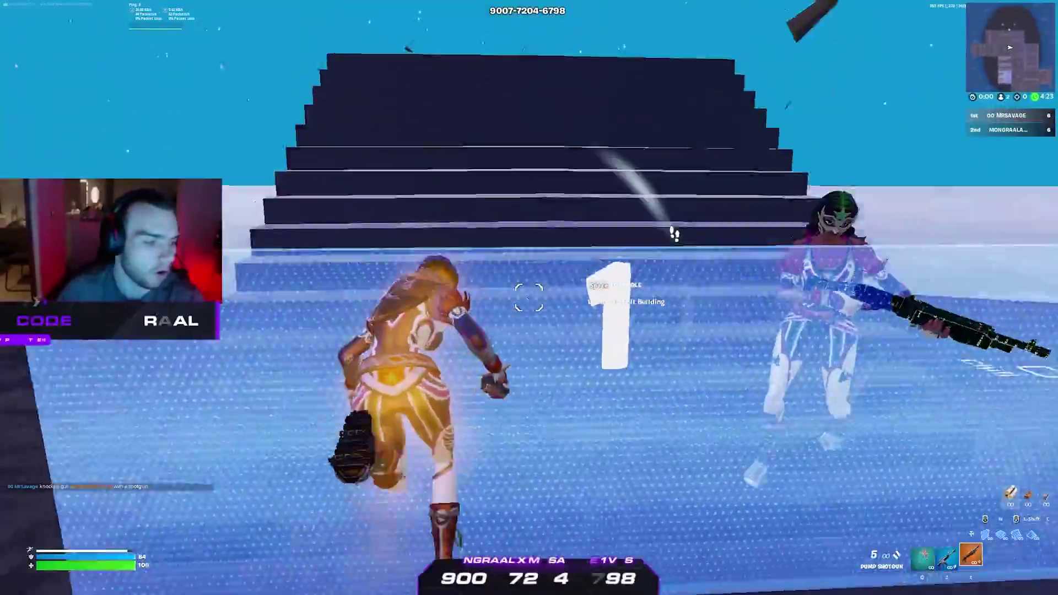